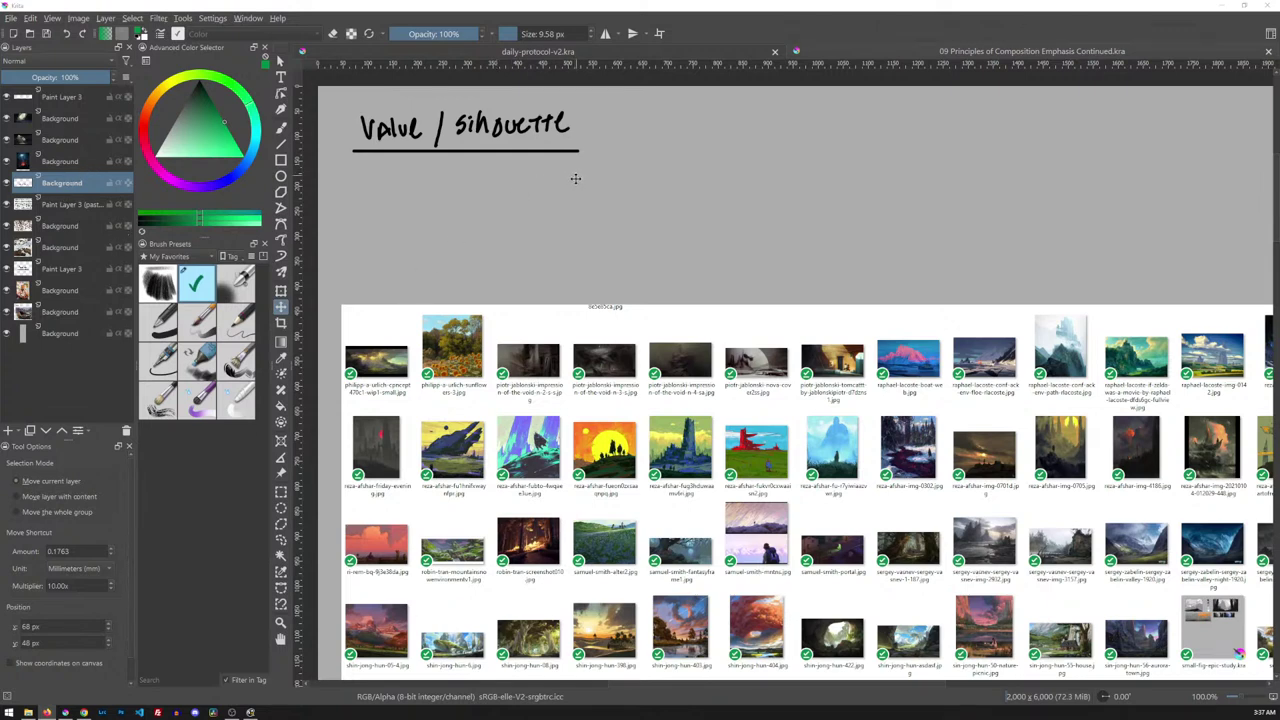
Step: Switch to the freehand selection tool with Ctrl+R
key("ctrl+r")
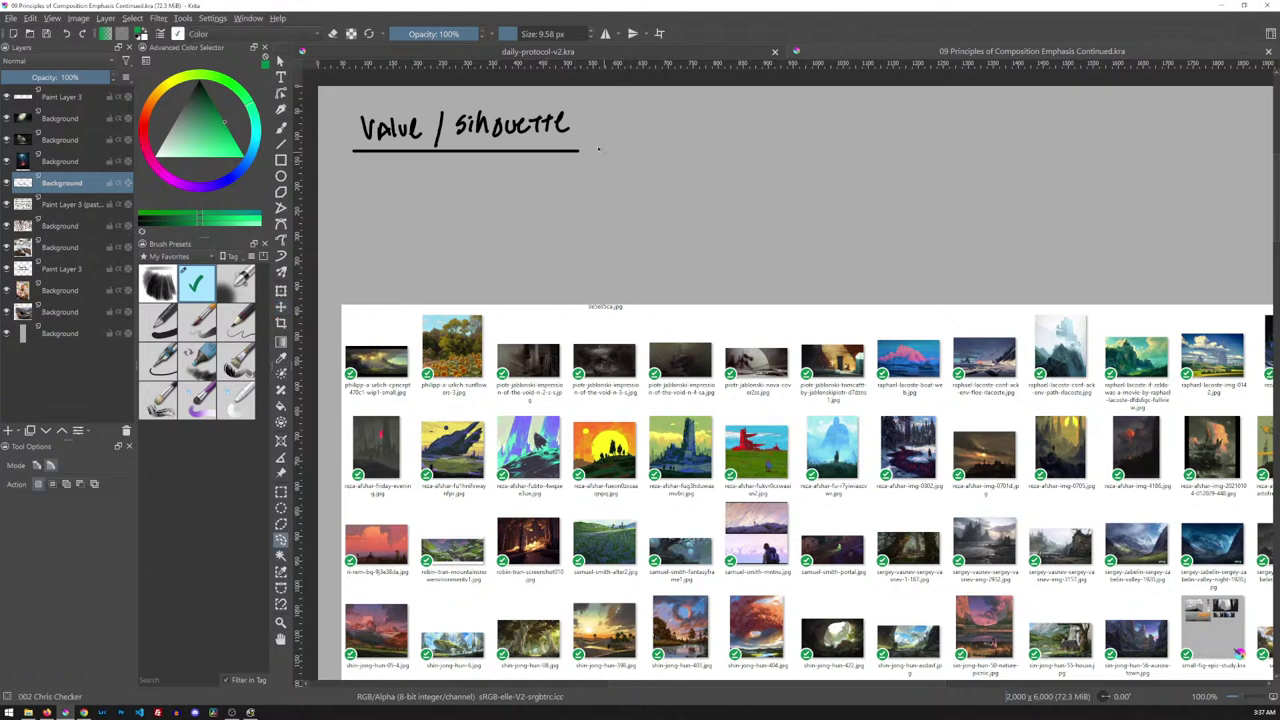
Step: Lasso the badly written word after 'Value /', erase it, and deselect
left_click_drag(566, 112, 497, 100)
key("Delete")
key("ctrl+shift+a")
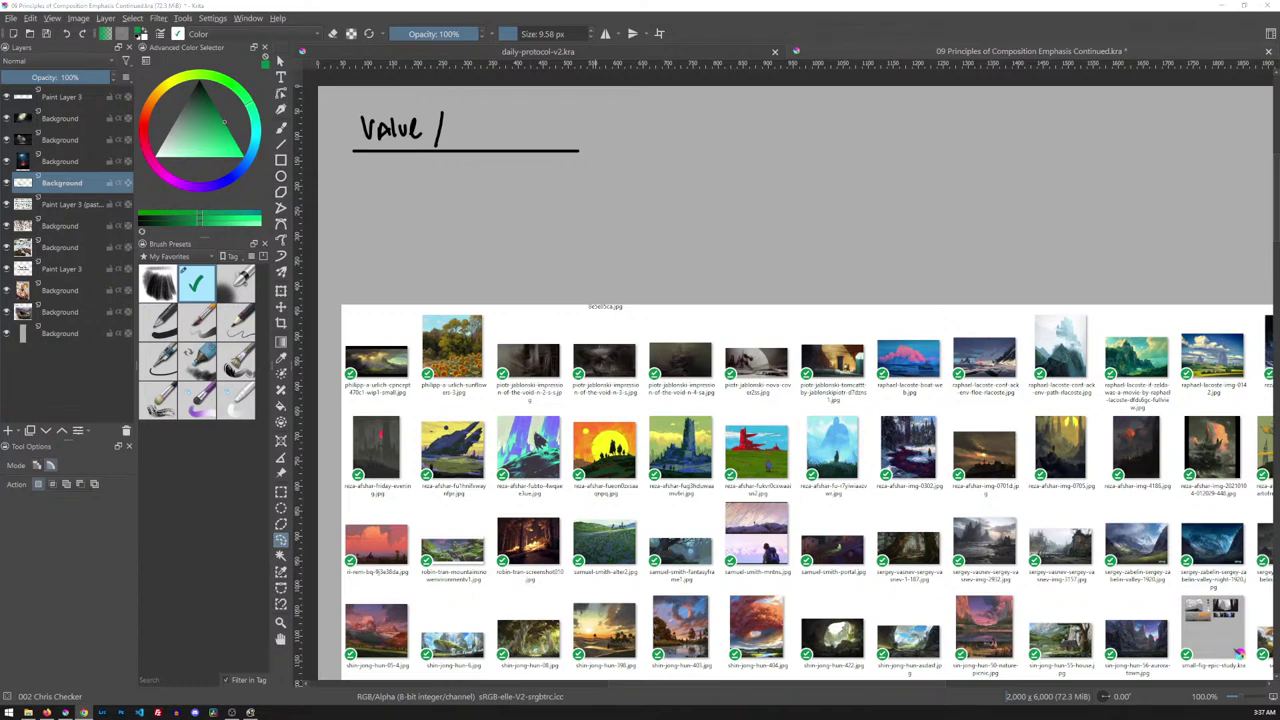
Step: Rewrite the word as 'Silhoutte' using the Basic-1 brush at about 6.66 px
key("slash")
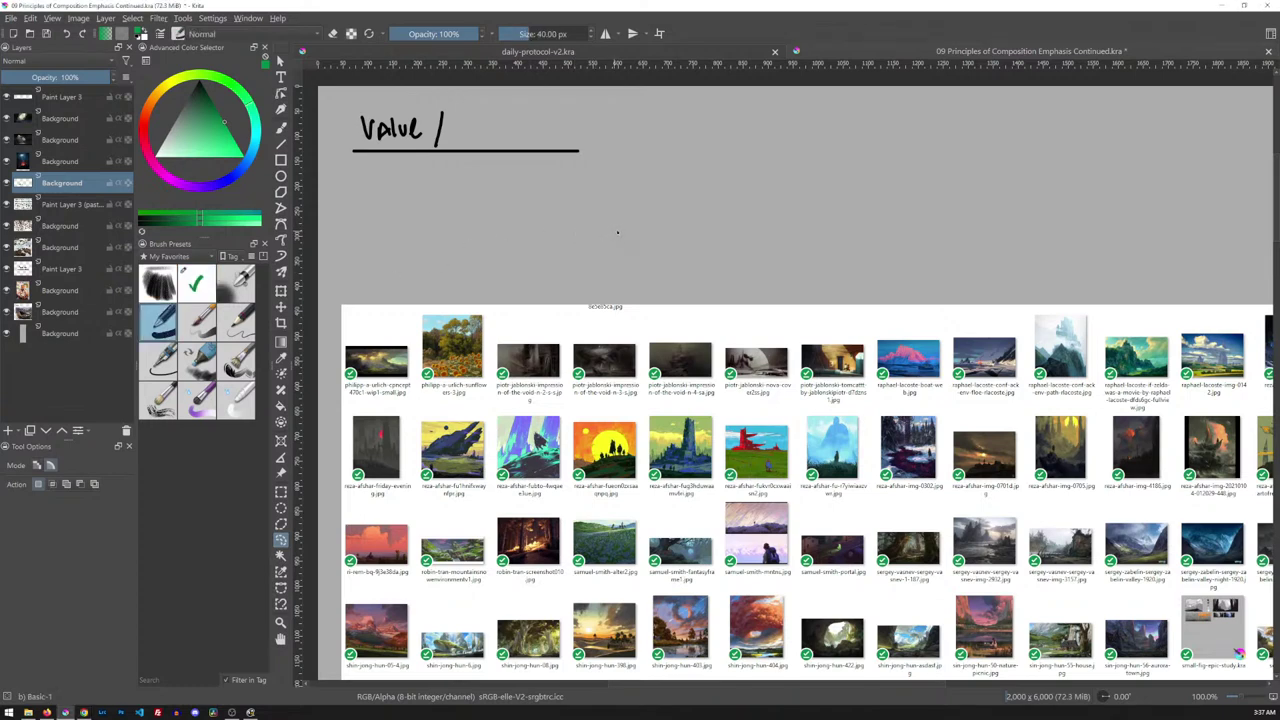
key("b")
left_click_drag(649, 194, 642, 226)
key("d")
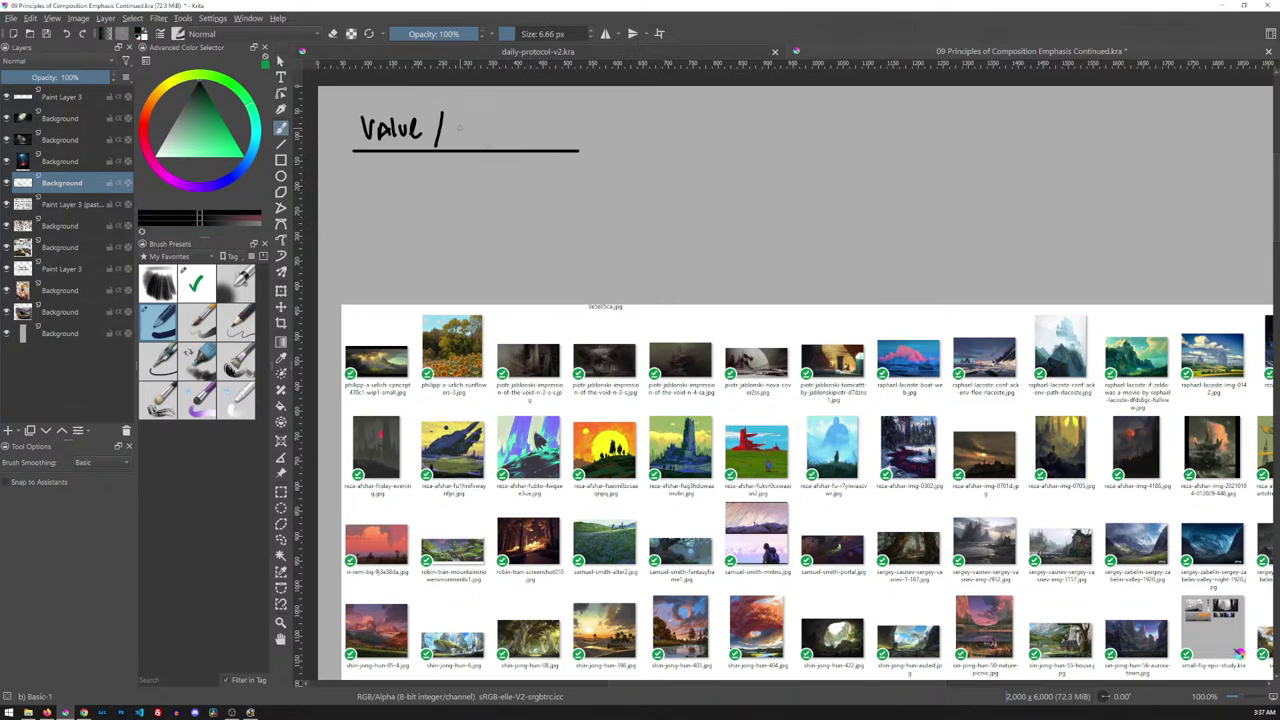
mouse_move(467, 119)
left_mouse_down()
mouse_move(457, 142)
mouse_move(503, 131)
mouse_move(527, 142)
left_mouse_up()
left_click_drag(520, 129, 539, 142)
left_click_drag(532, 129, 562, 140)
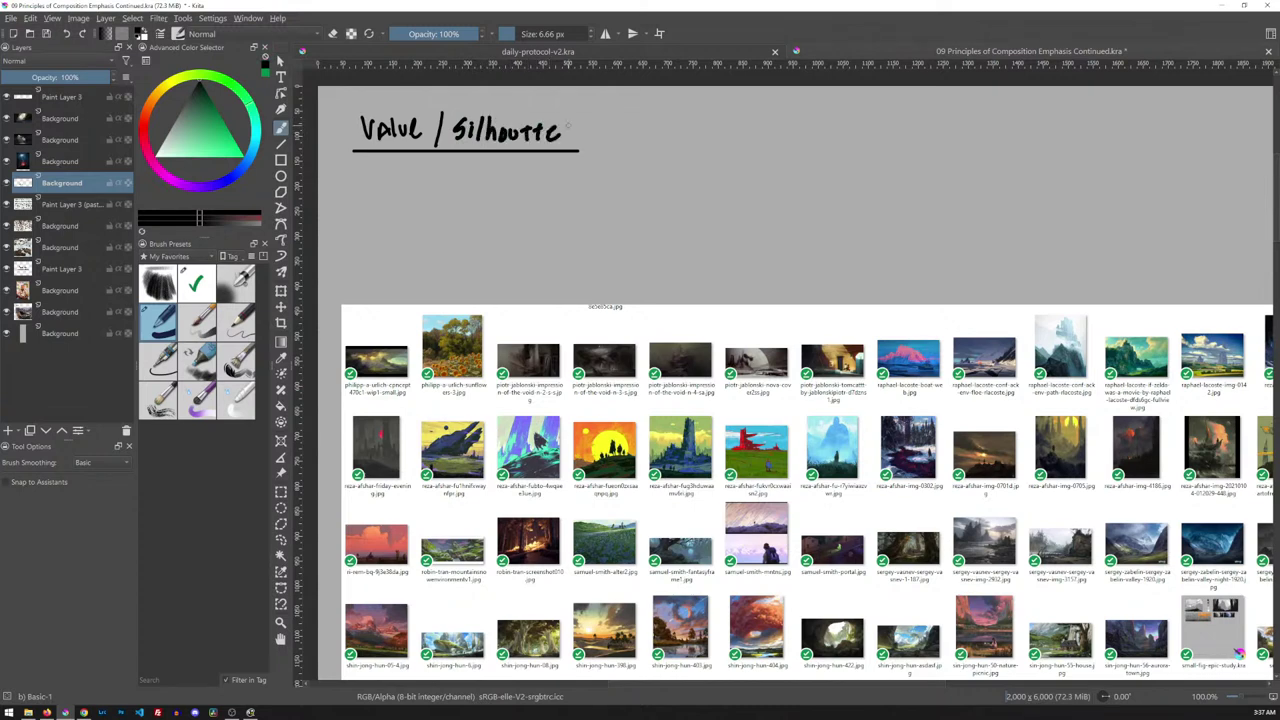
key("bracketleft")
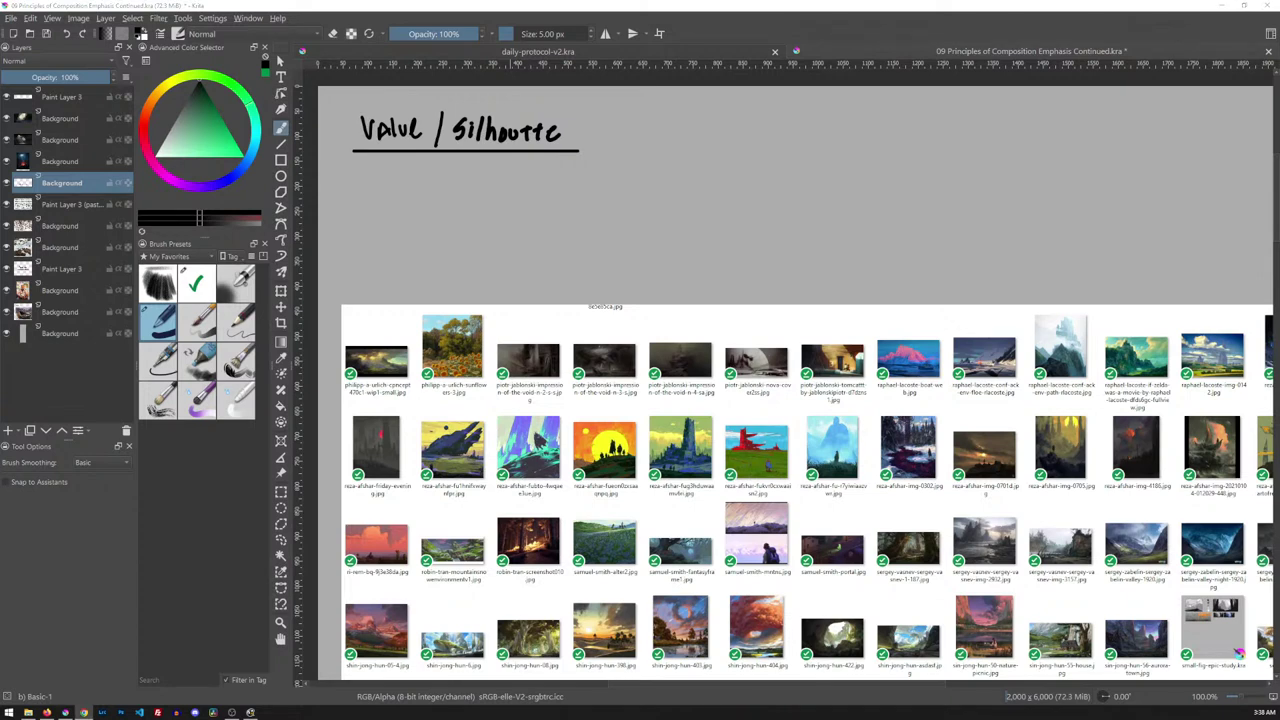
Step: Bring the Chrome window with the 'Day 8: Principles of Composition: Emphasis' notes in front of Krita
left_click(83, 712)
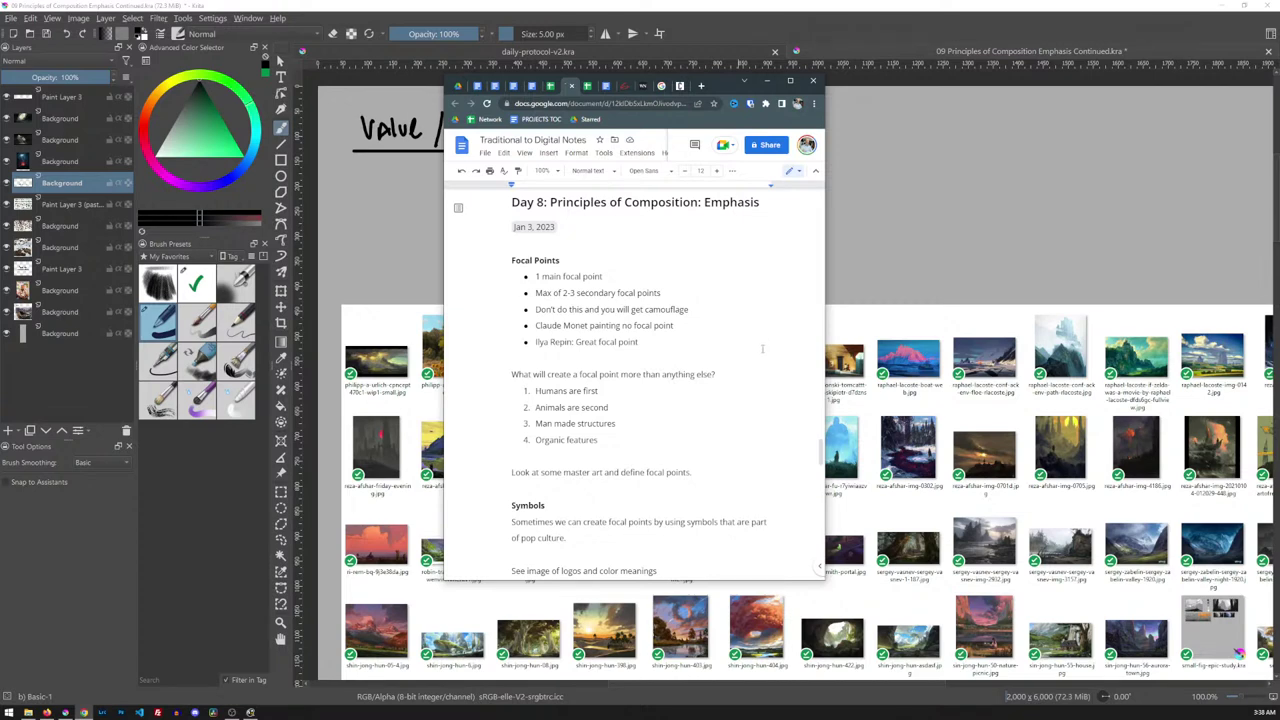
Step: Widen the notes window and scroll back up to the Day 8 heading and date
left_click_drag(828, 238, 884, 240)
scroll(765, 341, "down", 2)
scroll(765, 341, "up", 2)
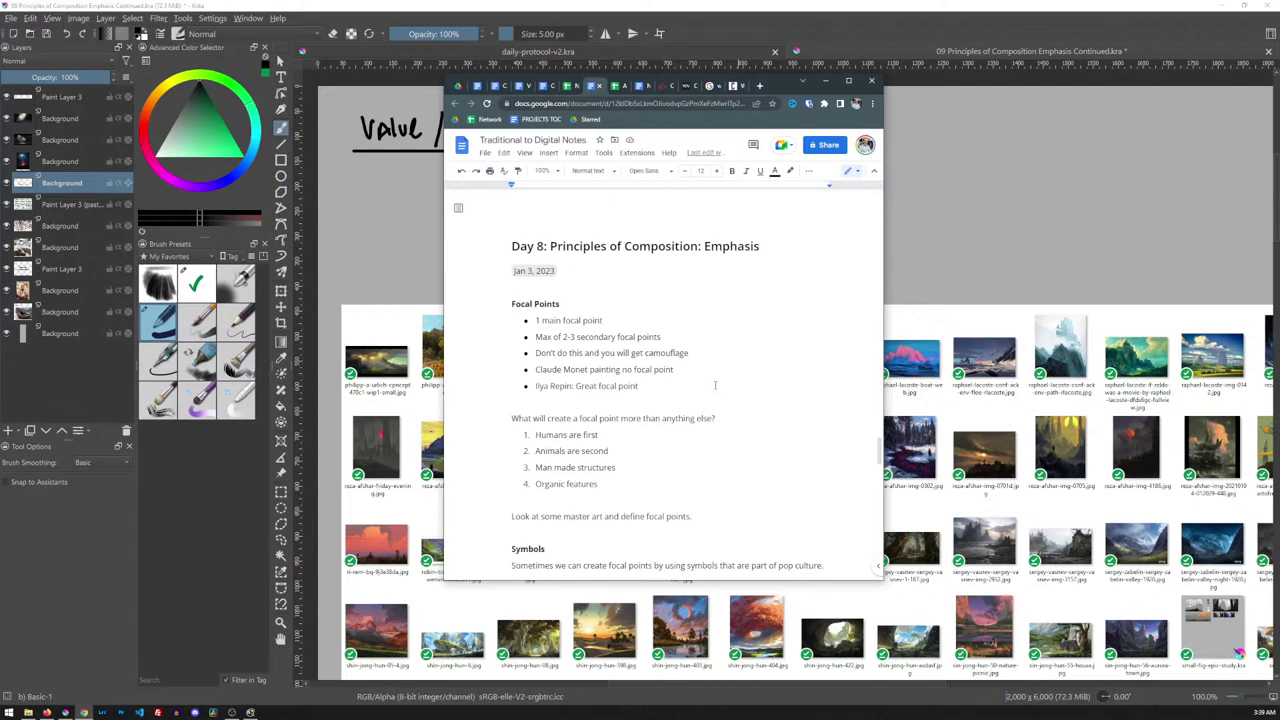
Step: Scroll to the Health colour association and delete 'Pink, ' from it
scroll(715, 385, "down", 1)
scroll(715, 382, "down", 1)
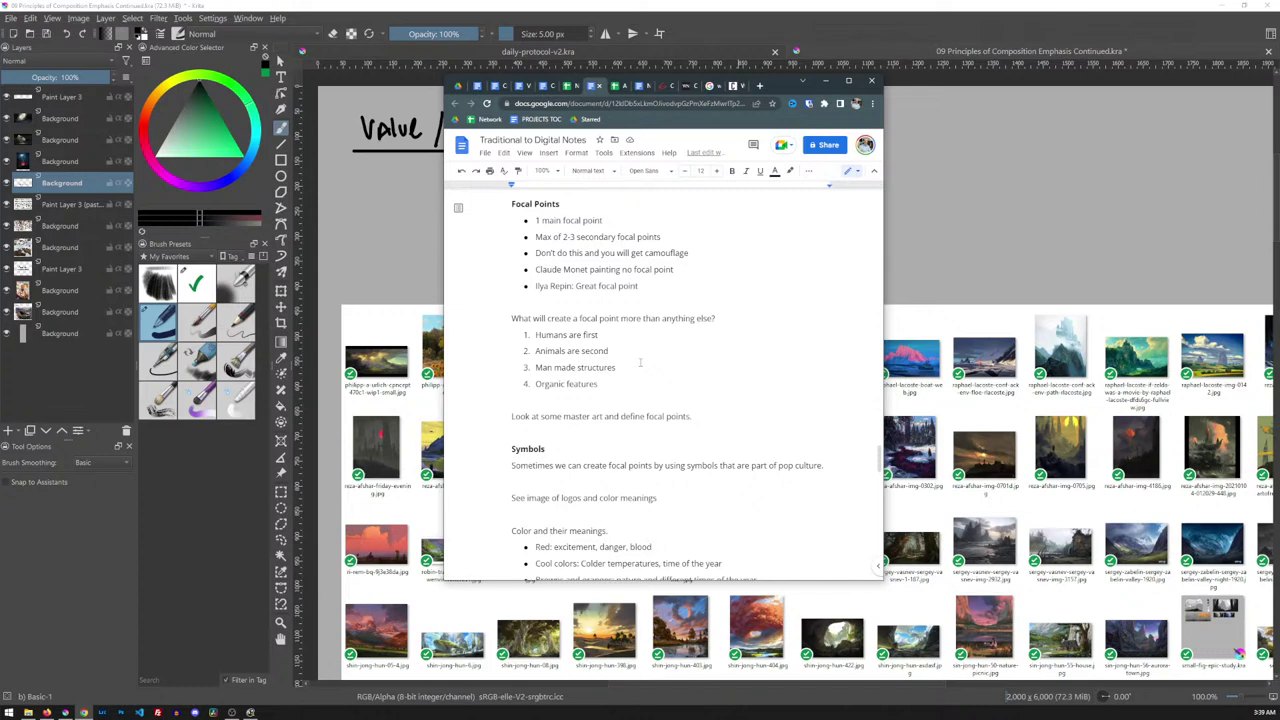
scroll(640, 363, "down", 2)
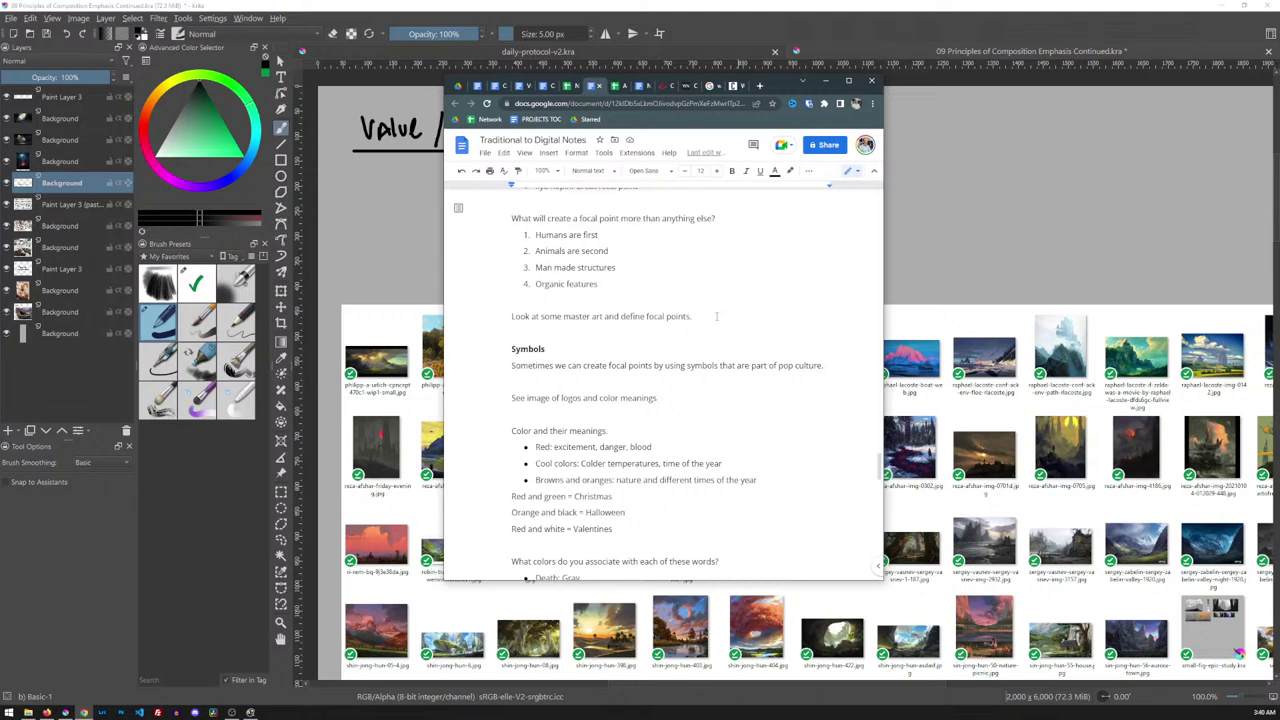
scroll(716, 316, "down", 2)
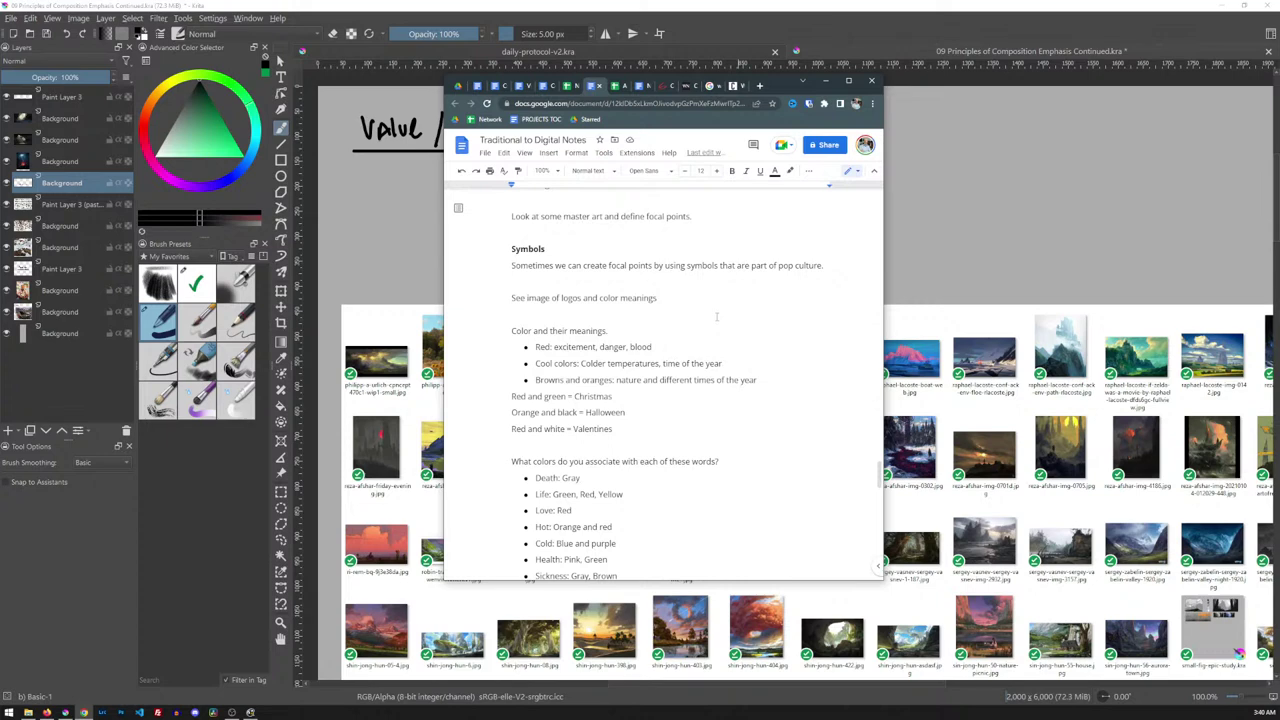
scroll(716, 317, "down", 2)
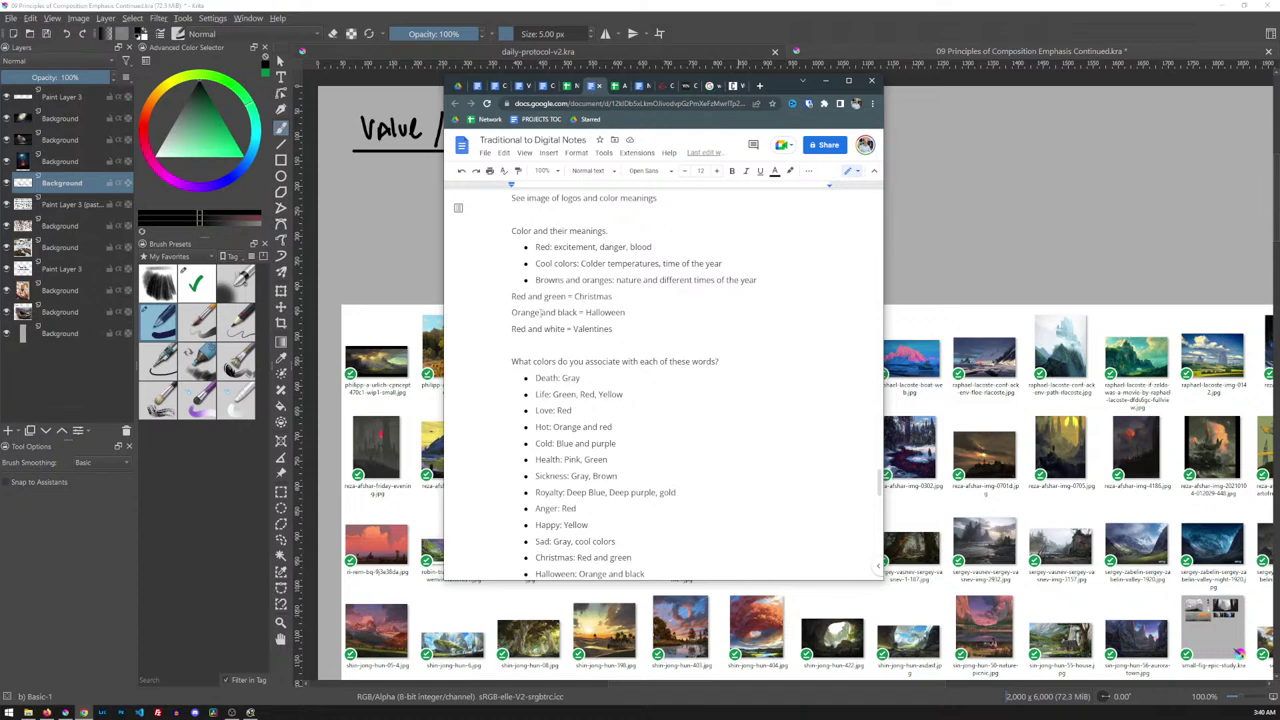
scroll(631, 328, "down", 3)
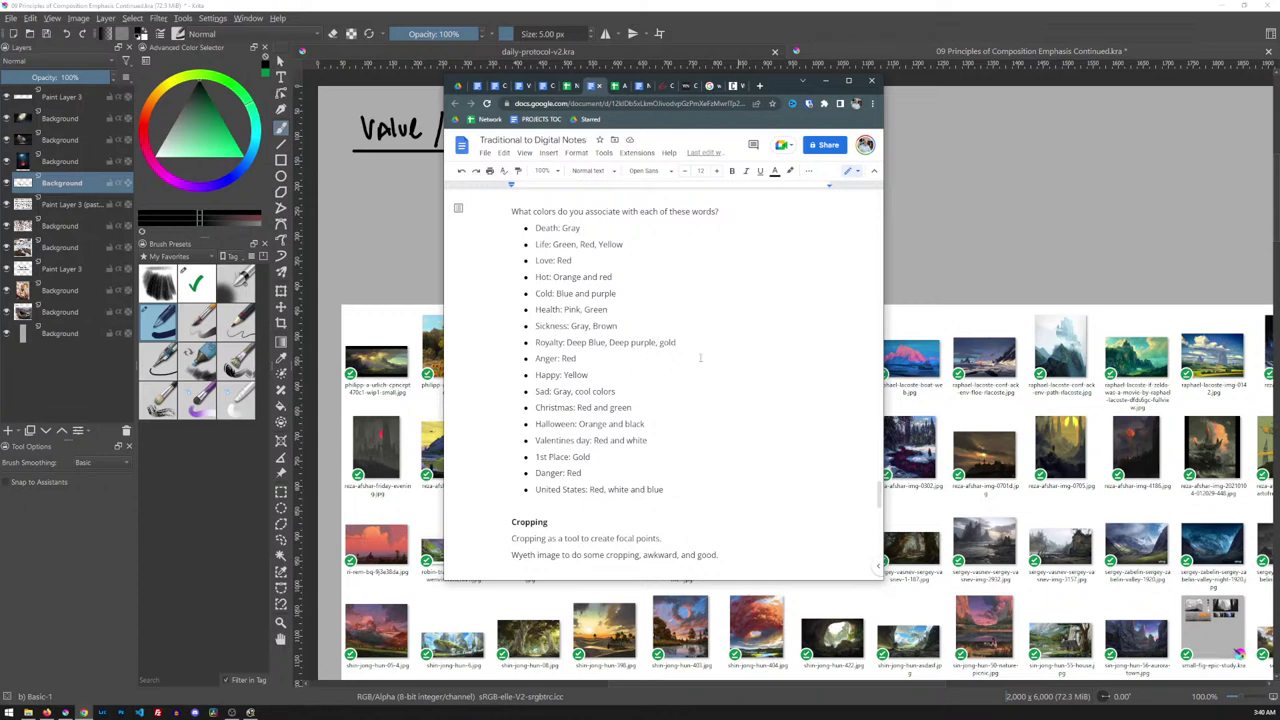
scroll(701, 355, "down", 3)
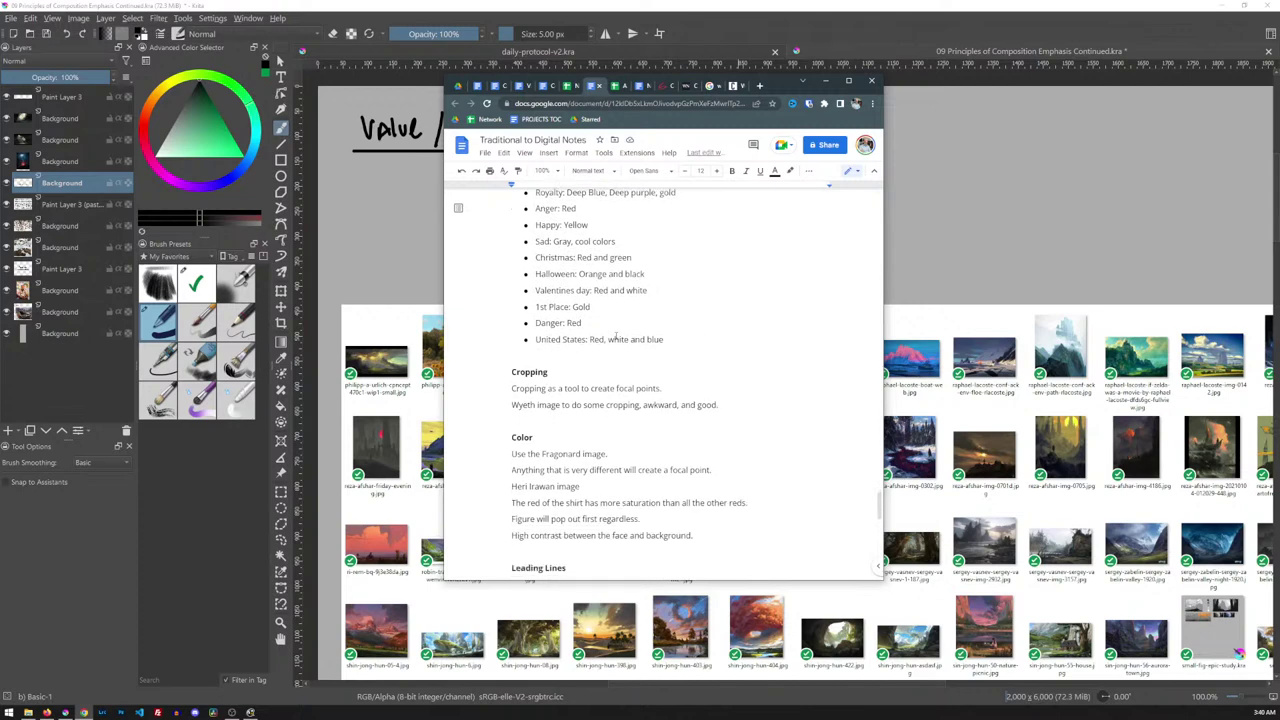
scroll(685, 356, "up", 3)
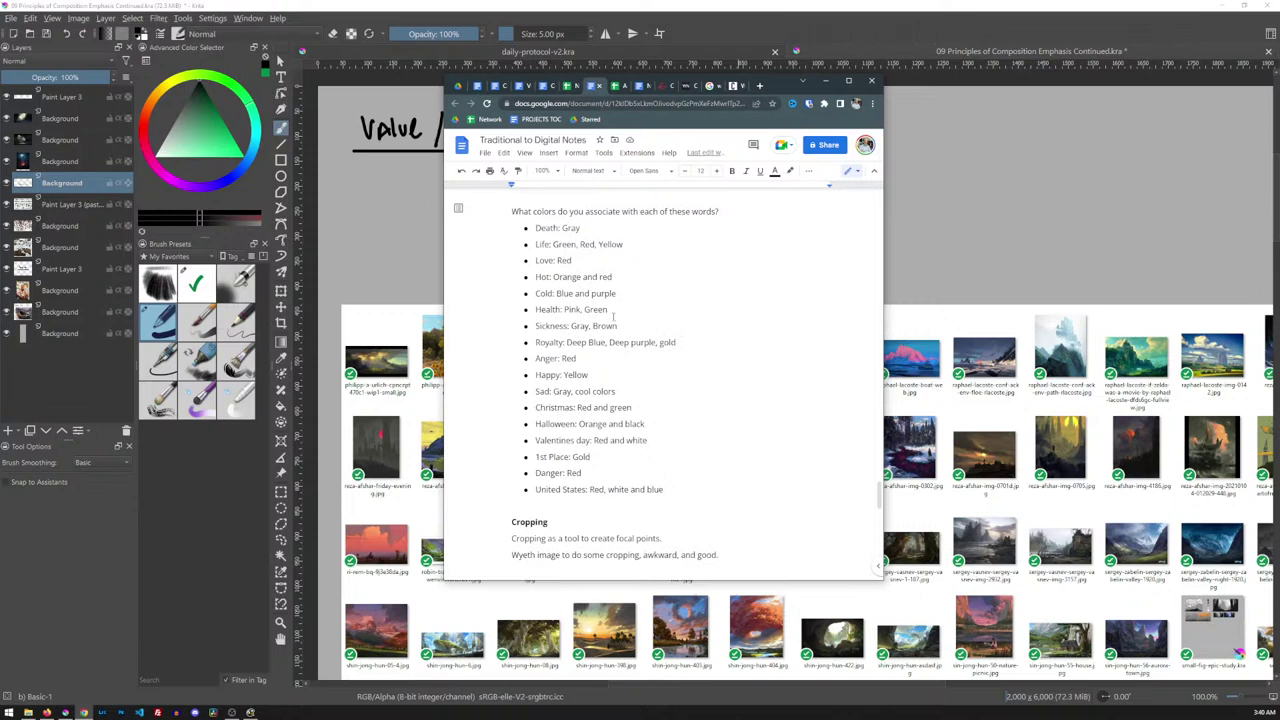
mouse_move(585, 311)
left_mouse_down()
mouse_move(564, 311)
mouse_move(616, 327)
mouse_move(596, 327)
left_mouse_up()
key("BackSpace")
key("BackSpace")
key("BackSpace")
key("BackSpace")
Step: Scroll further down the notes to the Day 9 'Value / Silhouette' section
scroll(646, 330, "down", 5)
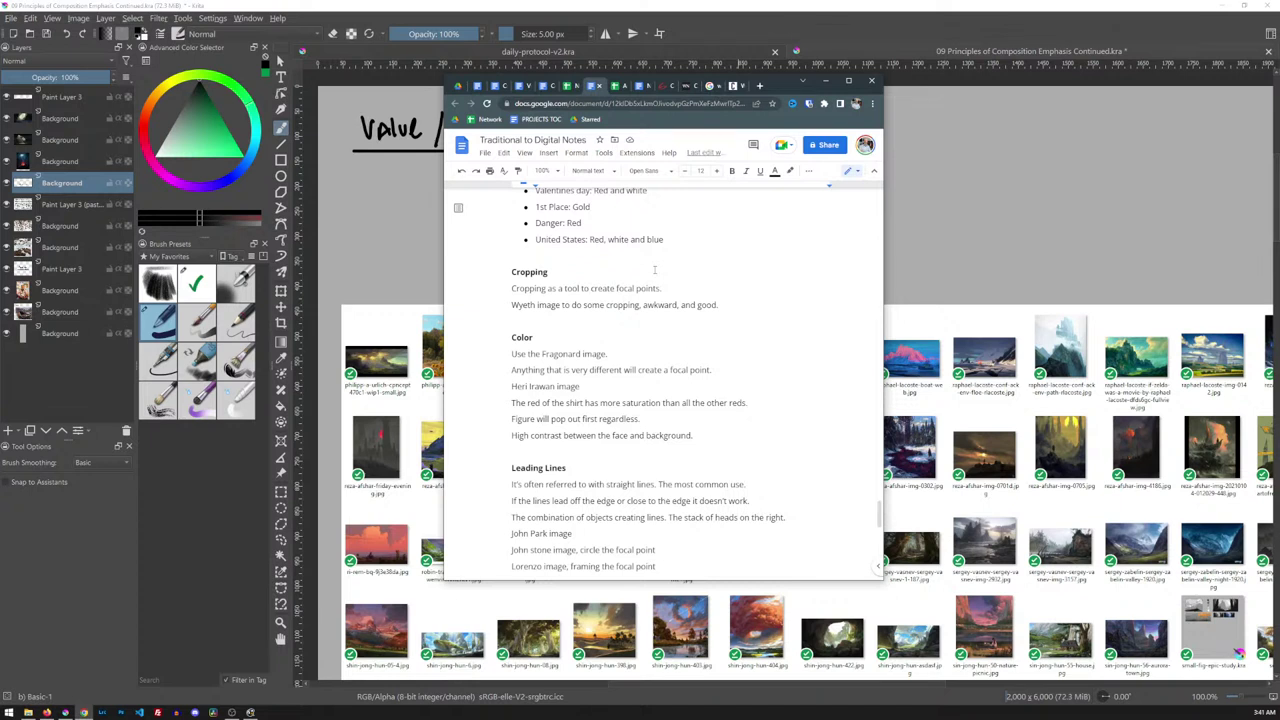
scroll(649, 298, "down", 1)
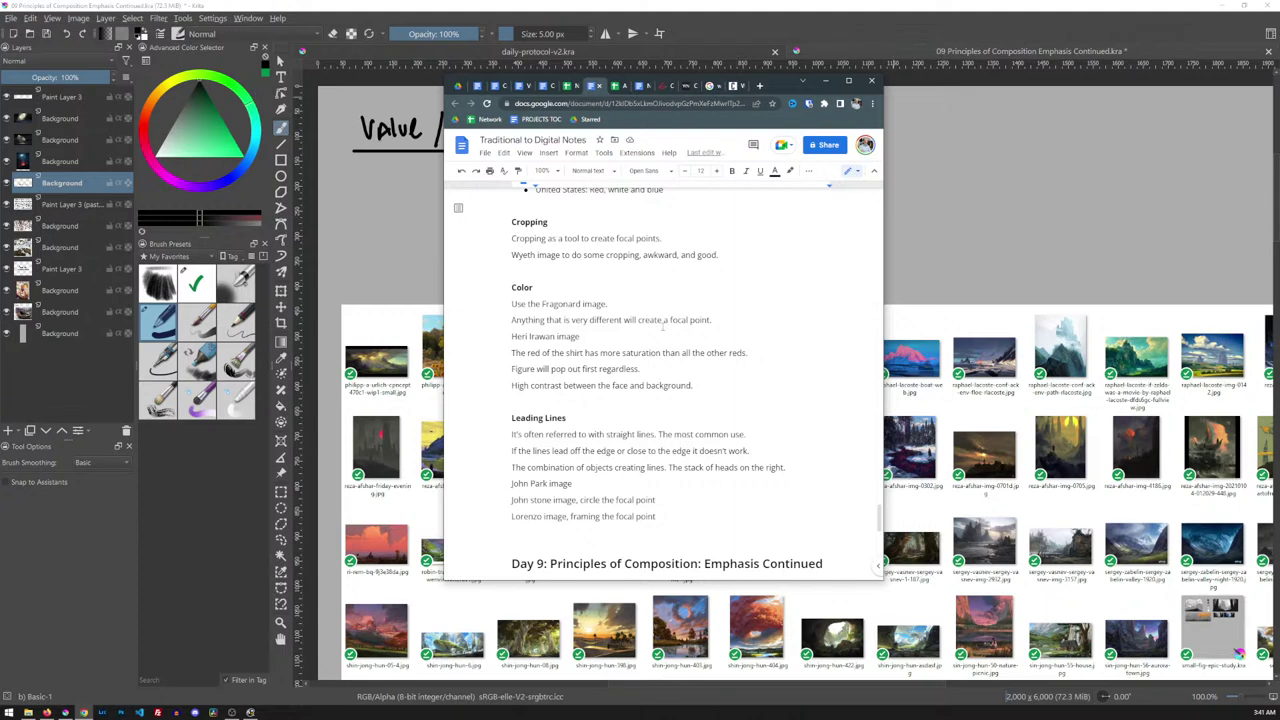
scroll(663, 321, "down", 1)
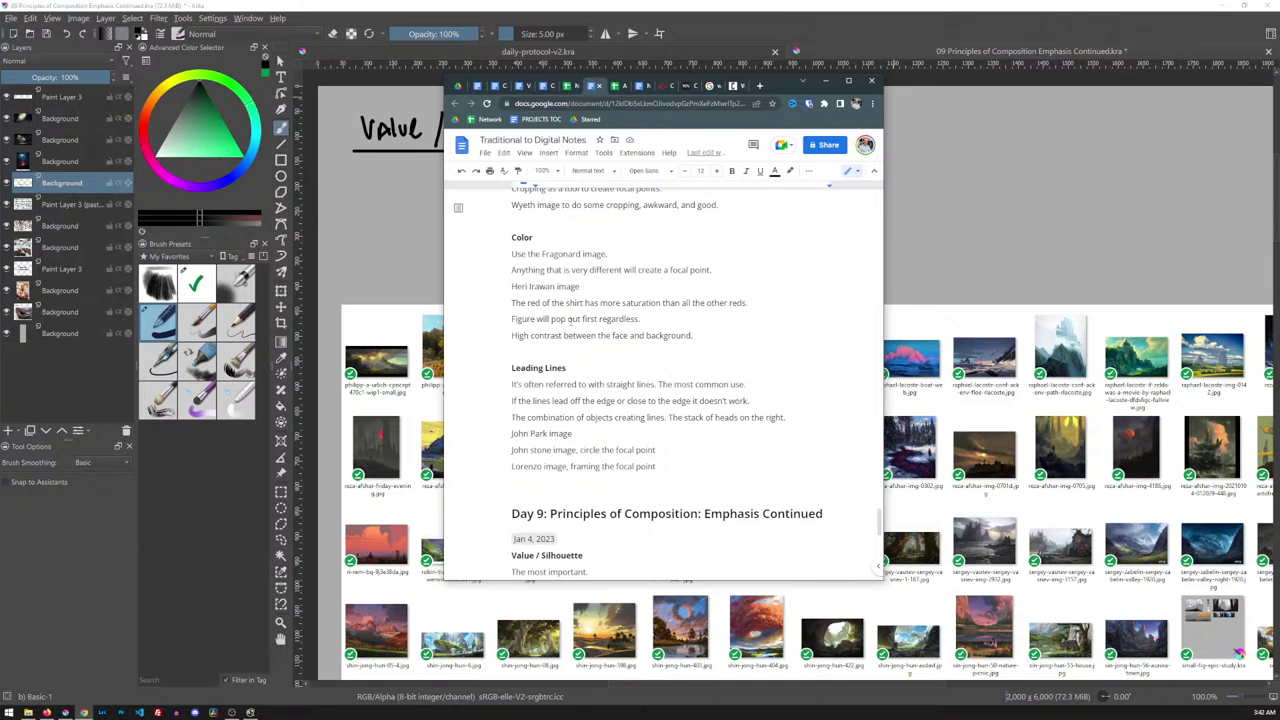
Step: Delete the sentence about the shirt's red saturation and its leftover empty line
left_click_drag(741, 307, 505, 300)
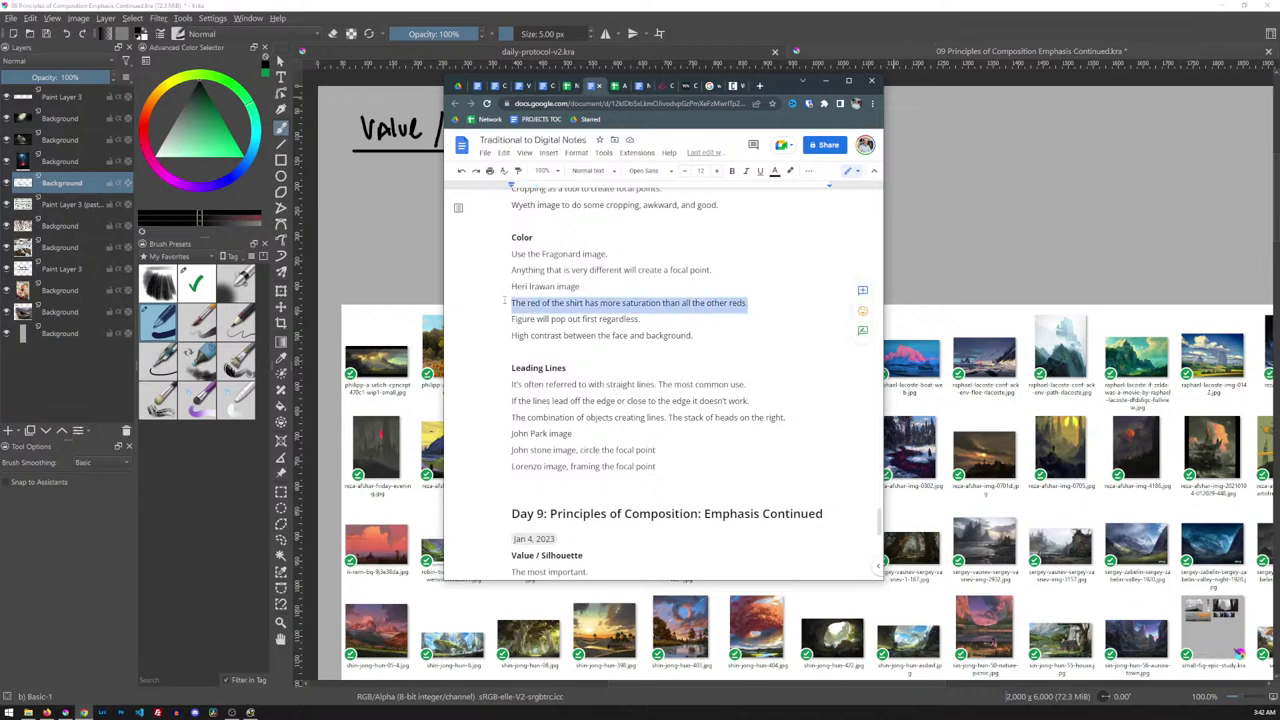
key("BackSpace")
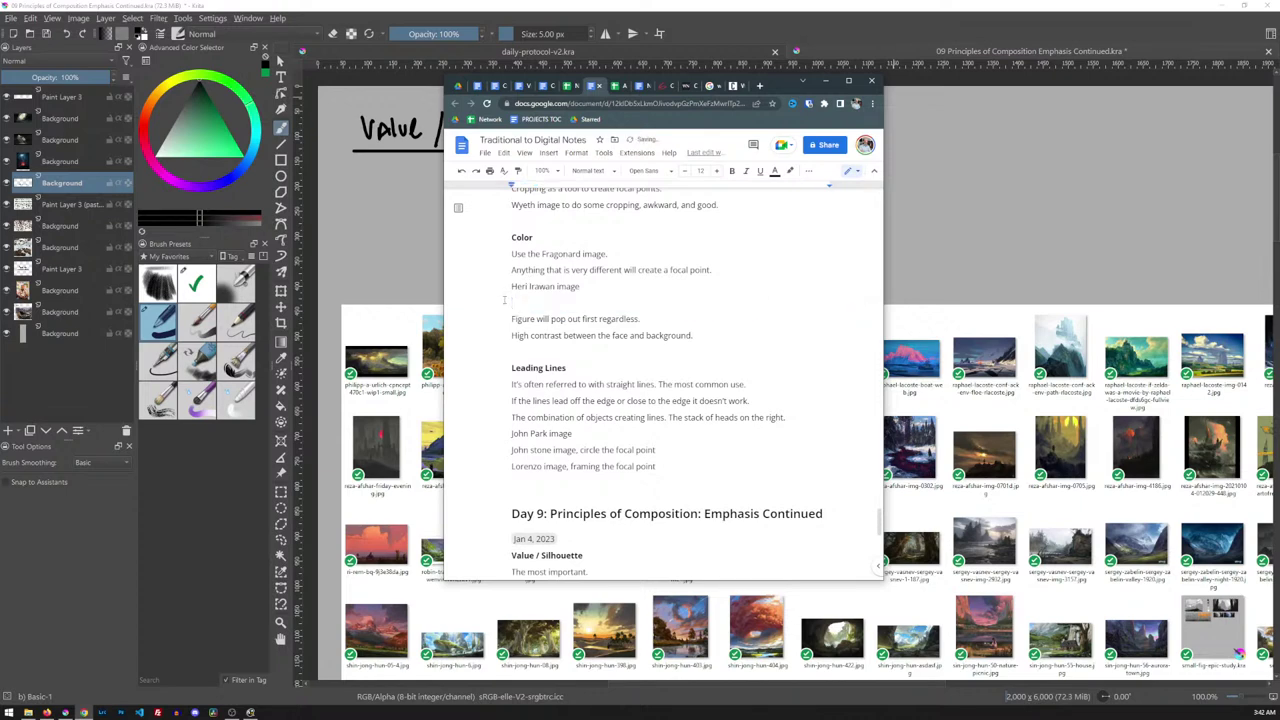
key("BackSpace")
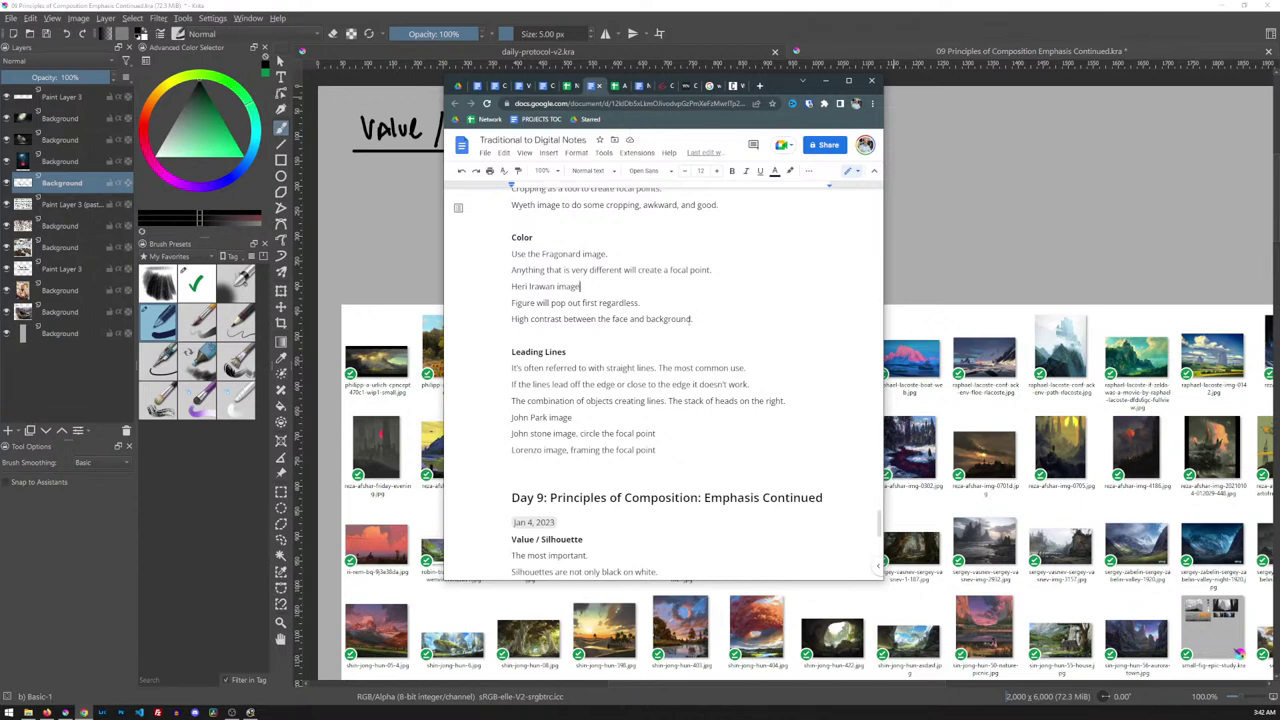
Step: Scroll down through the Silhouette notes and artist examples
scroll(691, 319, "down", 1)
scroll(690, 319, "up", 1)
scroll(691, 319, "down", 1)
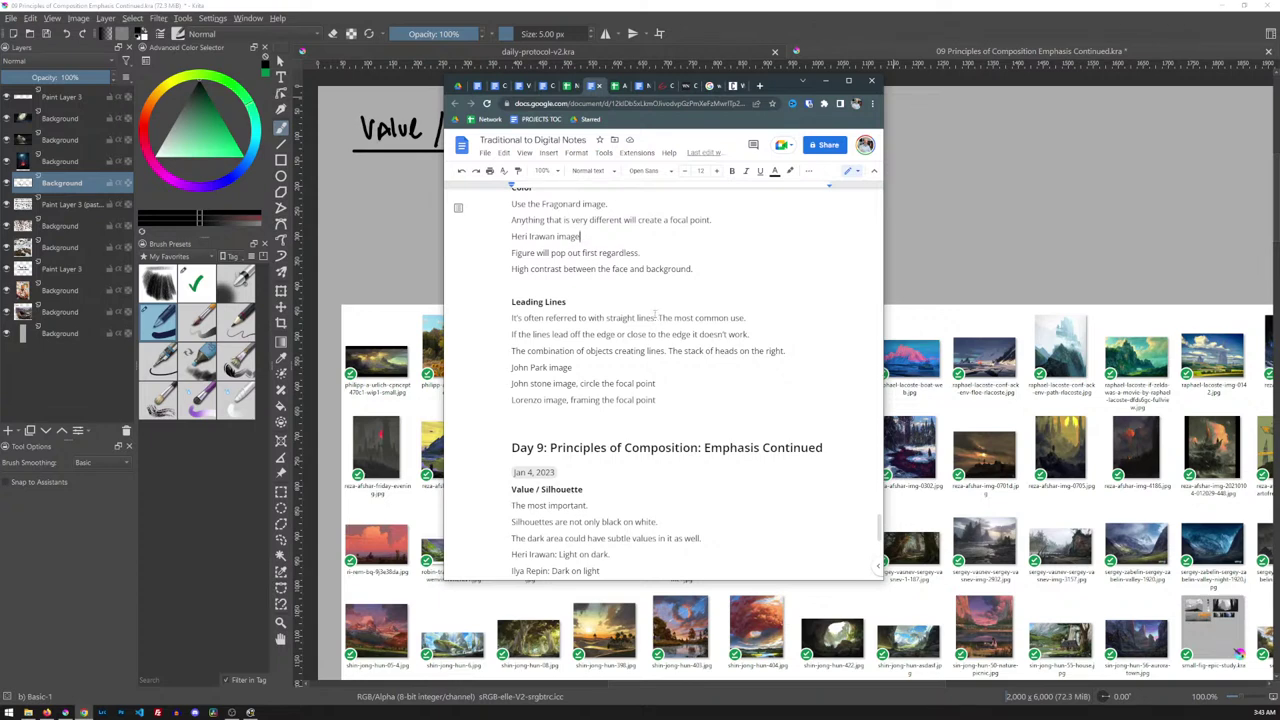
scroll(654, 316, "down", 1)
Step: Minimize the notes window and draw a yellow star beside the 'Value / Silhoutte' title
left_click_drag(786, 92, 897, 0)
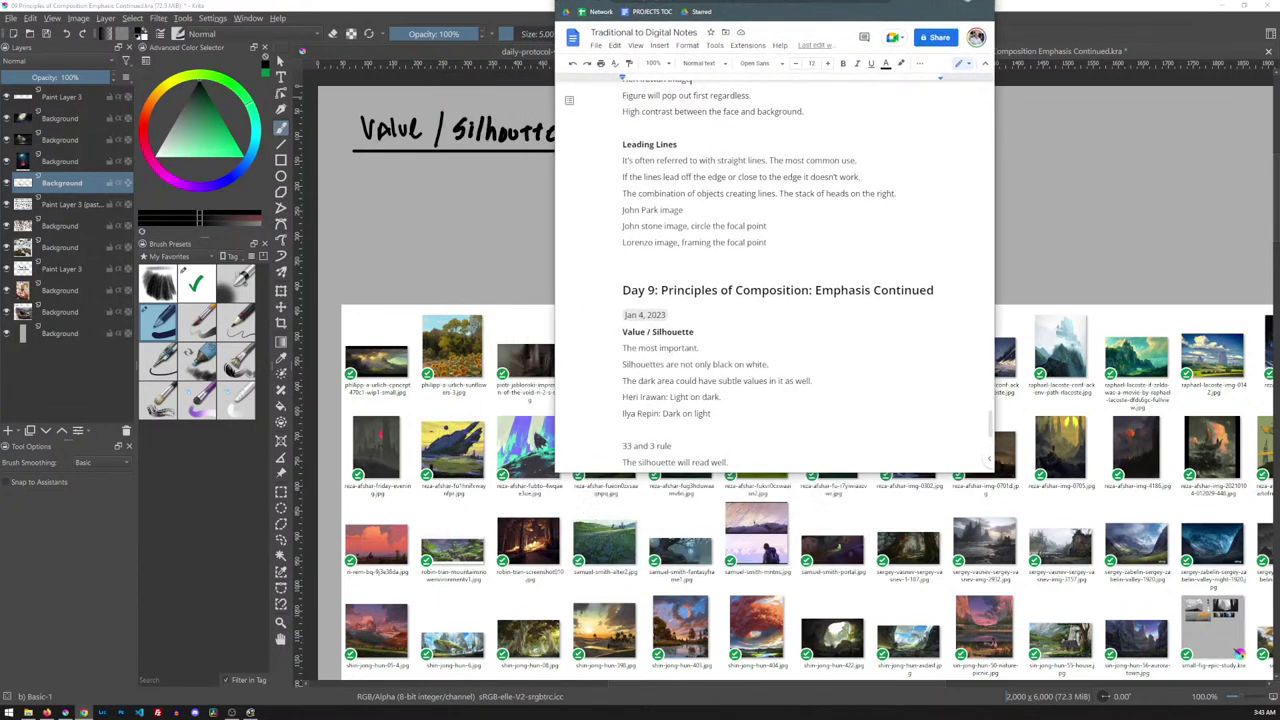
key("super+Down")
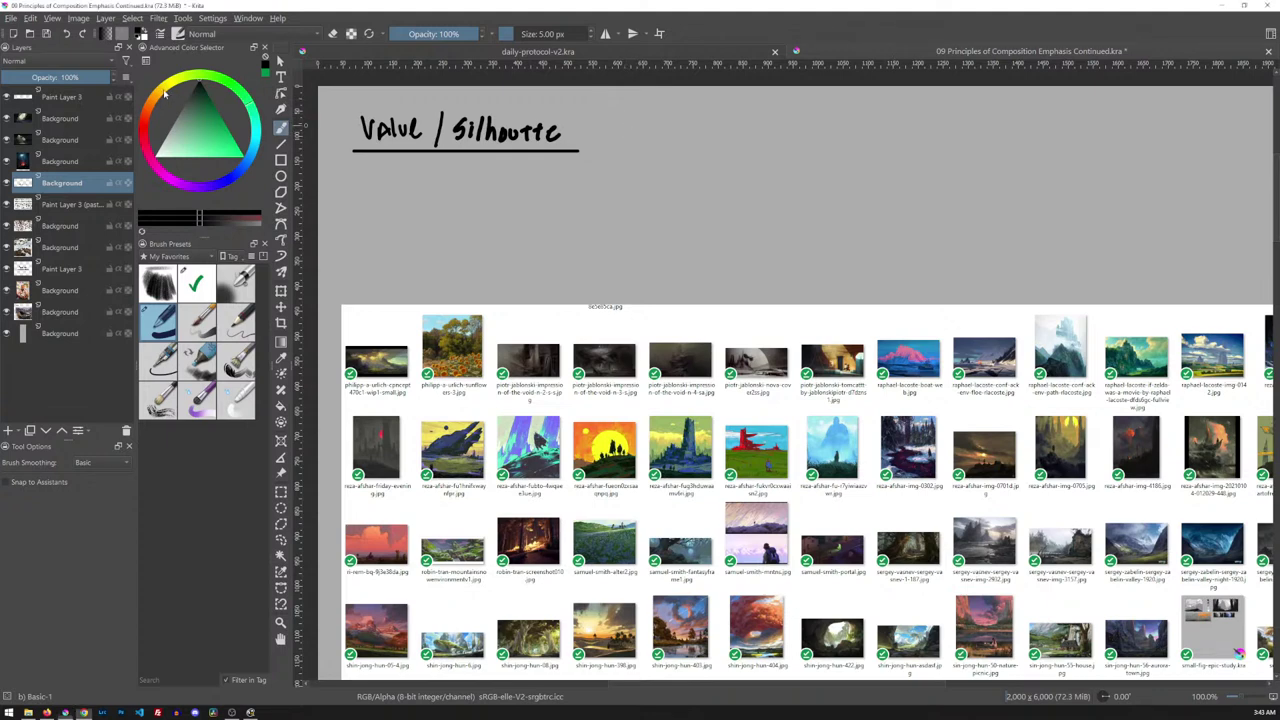
left_click_drag(238, 155, 252, 166)
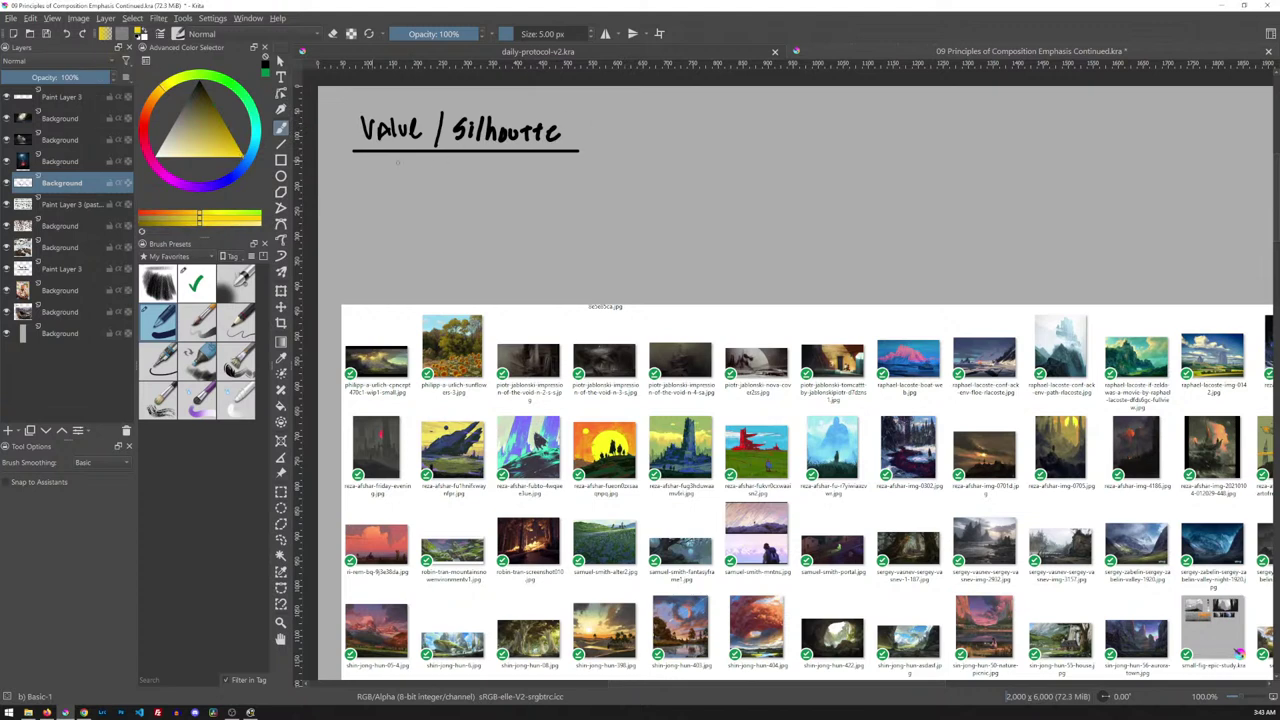
mouse_move(637, 108)
left_mouse_down()
mouse_move(647, 150)
mouse_move(616, 126)
mouse_move(633, 139)
left_mouse_up()
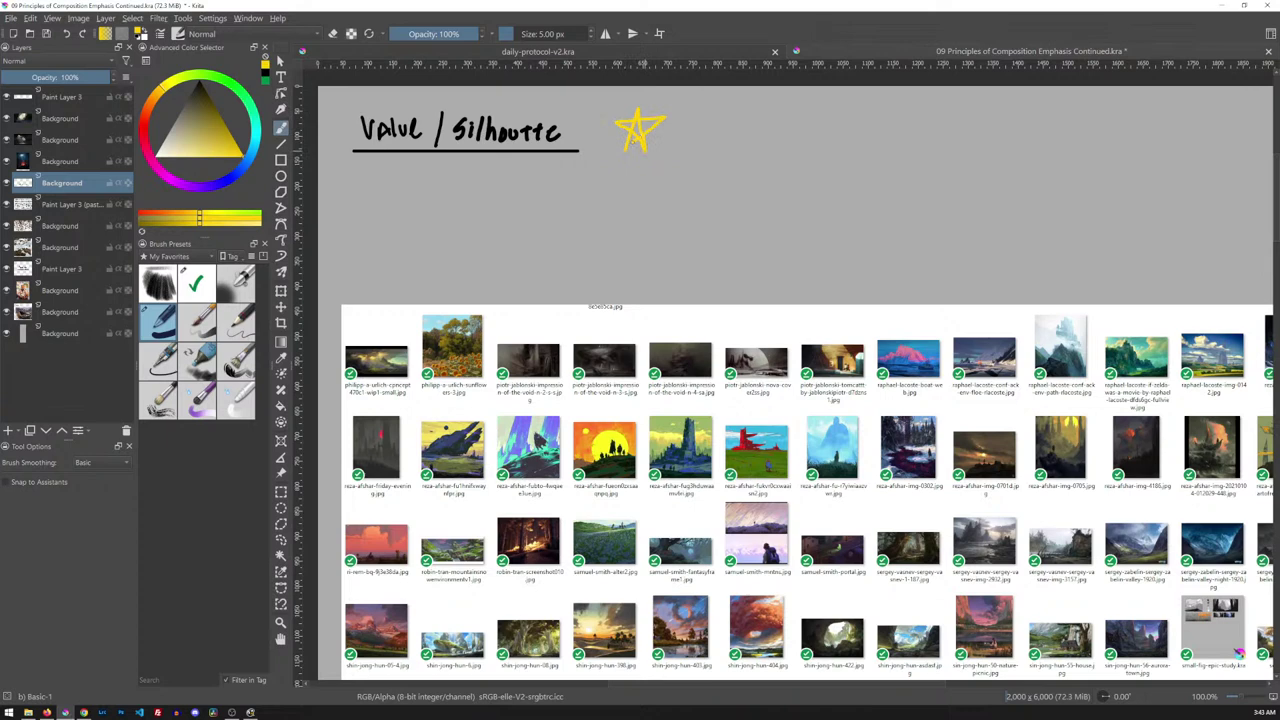